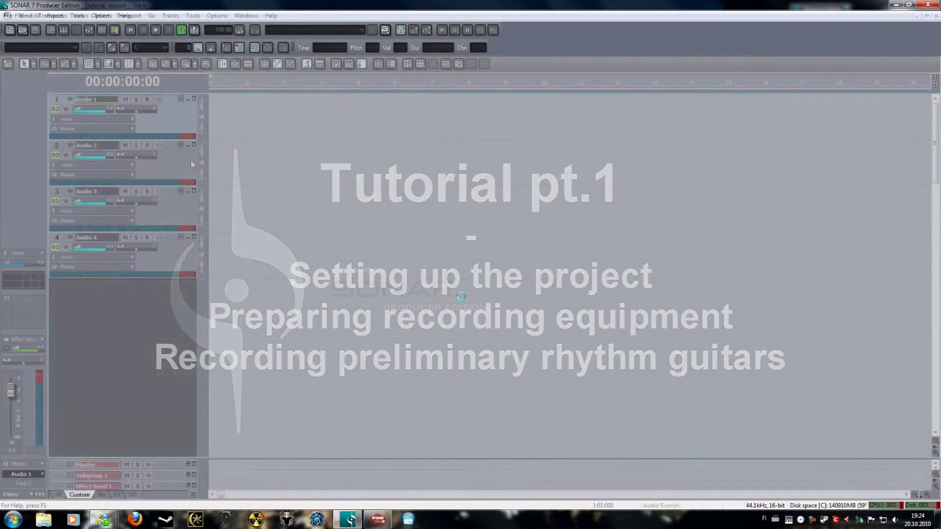
Step: Show all track header controls, widen the header area and make the track rows taller
{"action": "left_click", "coordinate": [59, 495]}
{"action": "left_click_drag", "start_coordinate": [197, 445], "coordinate": [251, 436]}
{"action": "left_click", "coordinate": [935, 452]}
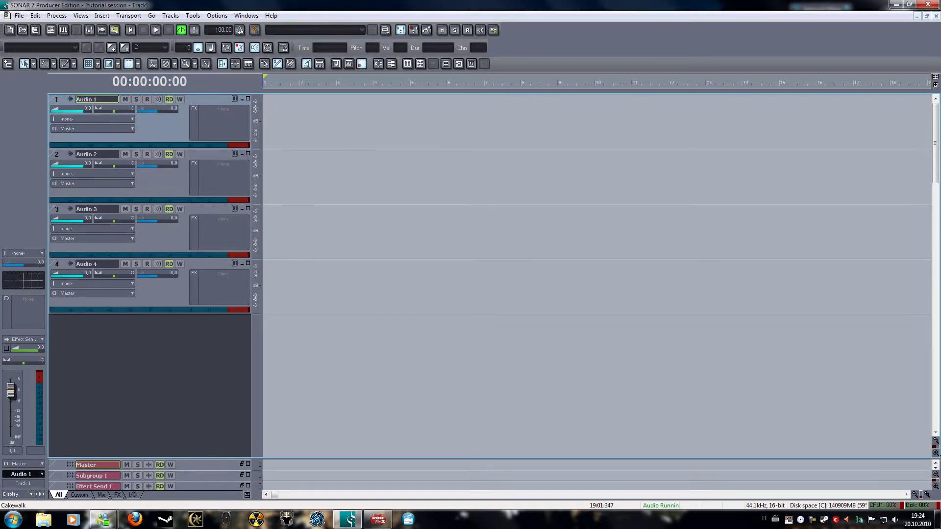
{"action": "left_click", "coordinate": [935, 452]}
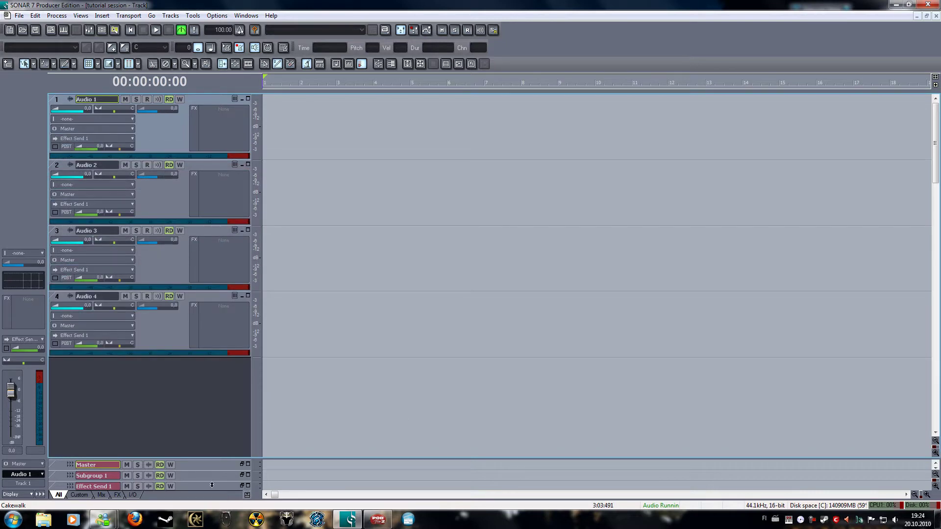
Step: Name tracks 1 and 2 Rhythm L and Rhythm R, panned 100% left and 100% right
{"action": "double_click", "coordinate": [104, 98]}
{"action": "type", "text": "Rhythm L"}
{"action": "key", "text": "Return"}
{"action": "left_click_drag", "start_coordinate": [114, 112], "coordinate": [133, 121]}
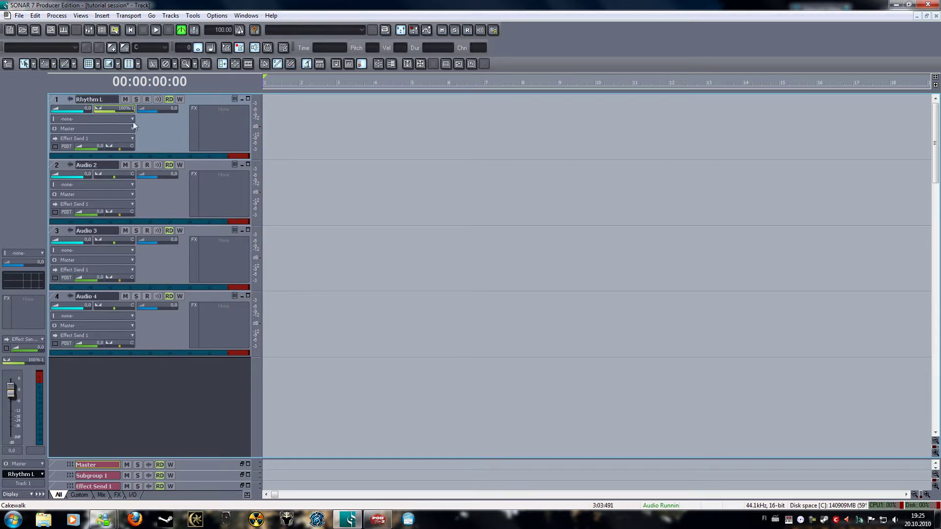
{"action": "double_click", "coordinate": [103, 165]}
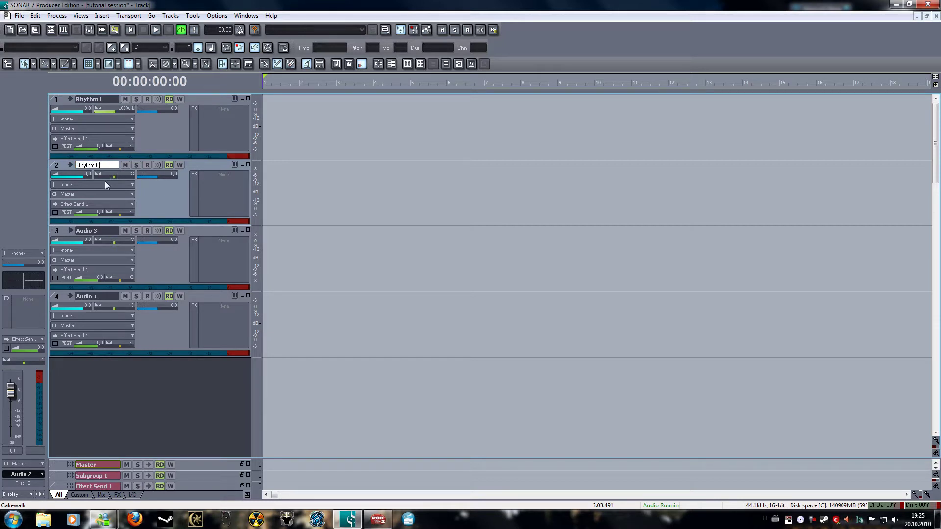
{"action": "type", "text": "Rhythm R"}
{"action": "left_click_drag", "start_coordinate": [112, 177], "coordinate": [114, 180]}
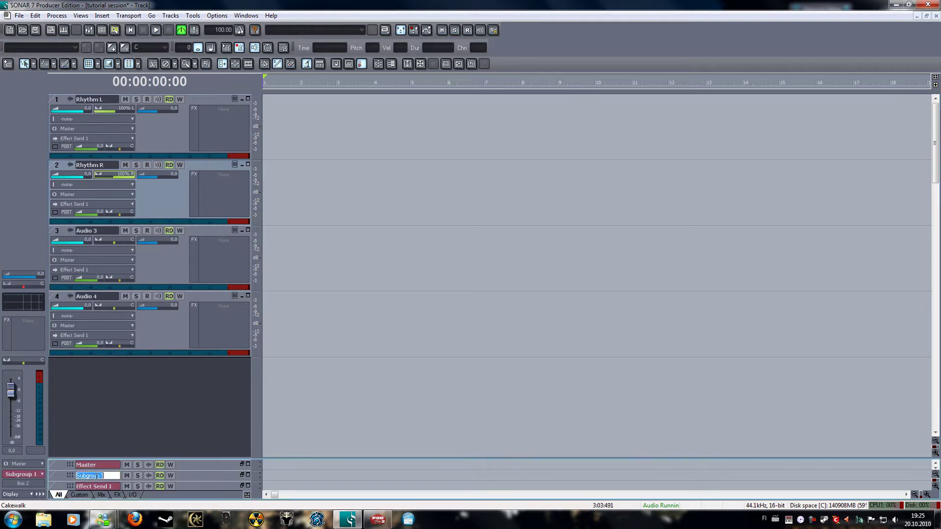
Step: Rename the Subgroup 1 bus to Rhythm GTRS and track 3 to Solo
{"action": "double_click", "coordinate": [102, 476]}
{"action": "type", "text": "Rhythm GTRS"}
{"action": "key", "text": "Return"}
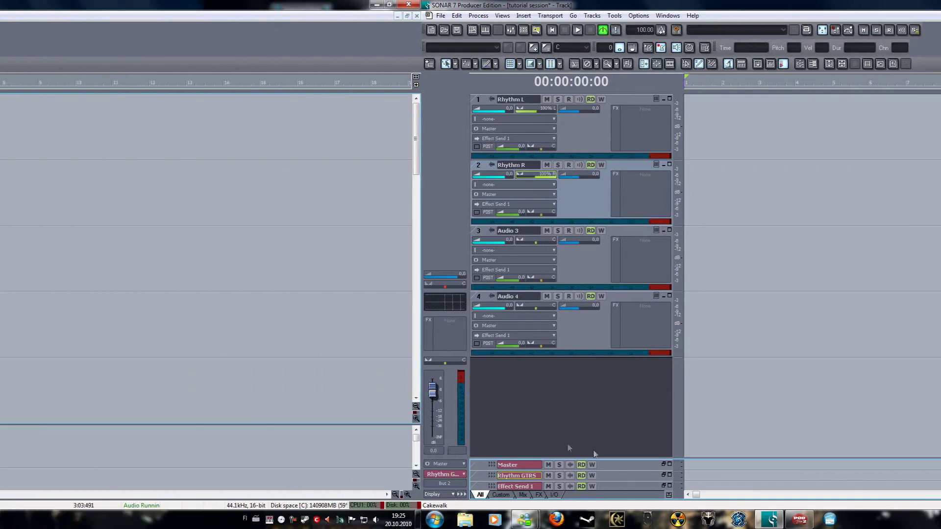
{"action": "double_click", "coordinate": [85, 230]}
{"action": "type", "text": "Solo"}
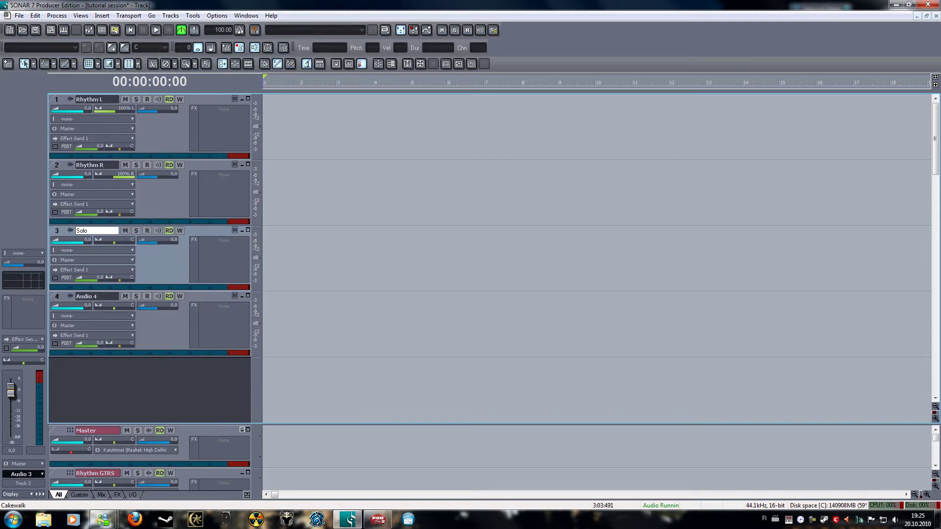
{"action": "key", "text": "Return"}
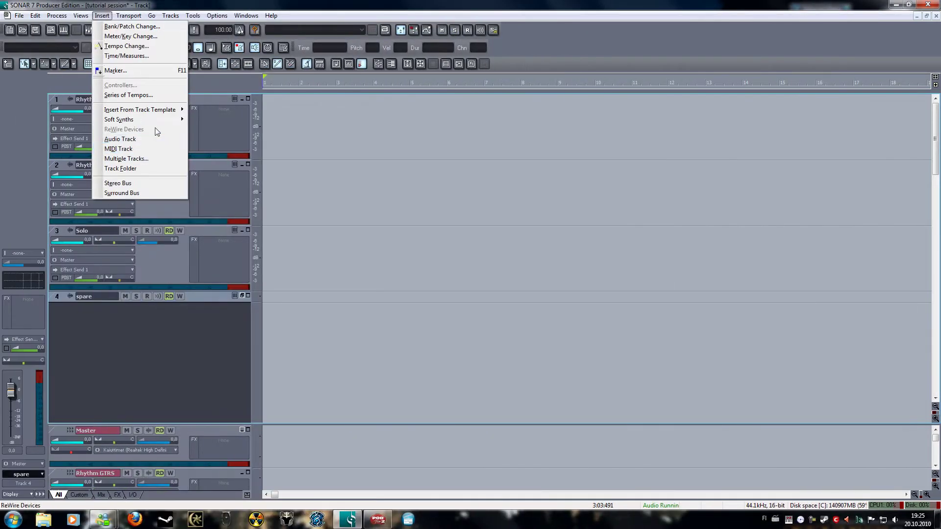
Step: Insert the Superior Drummer soft synth with stereo tracks for all its outputs
{"action": "mouse_move", "coordinate": [167, 124]}
{"action": "mouse_move", "coordinate": [240, 268]}
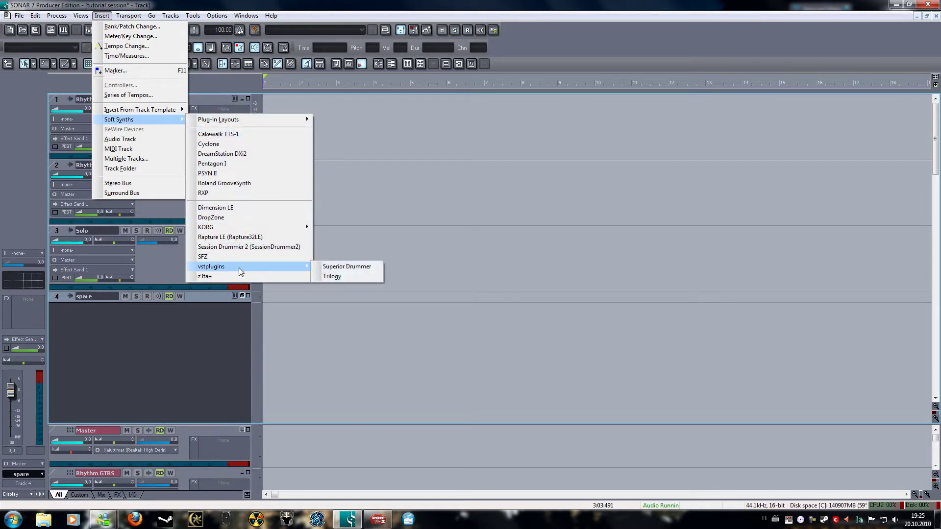
{"action": "left_click", "coordinate": [330, 267]}
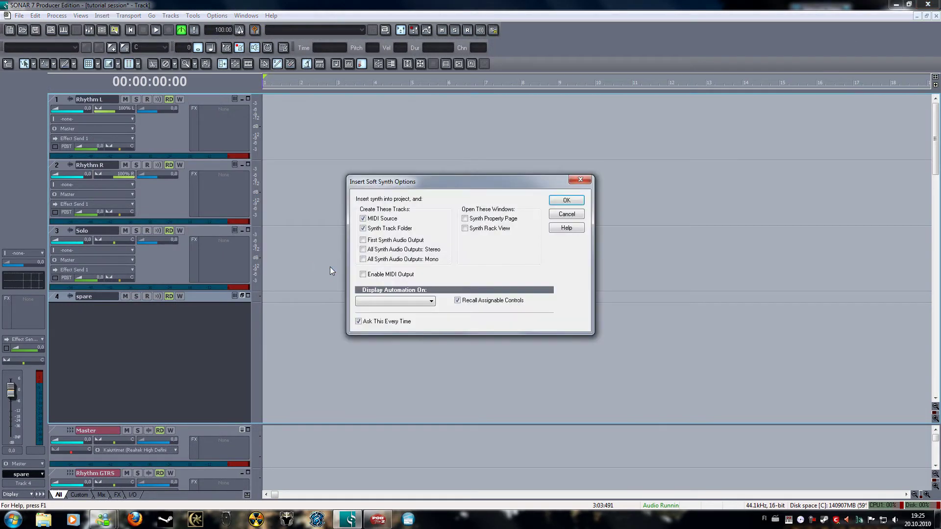
{"action": "left_click", "coordinate": [389, 253]}
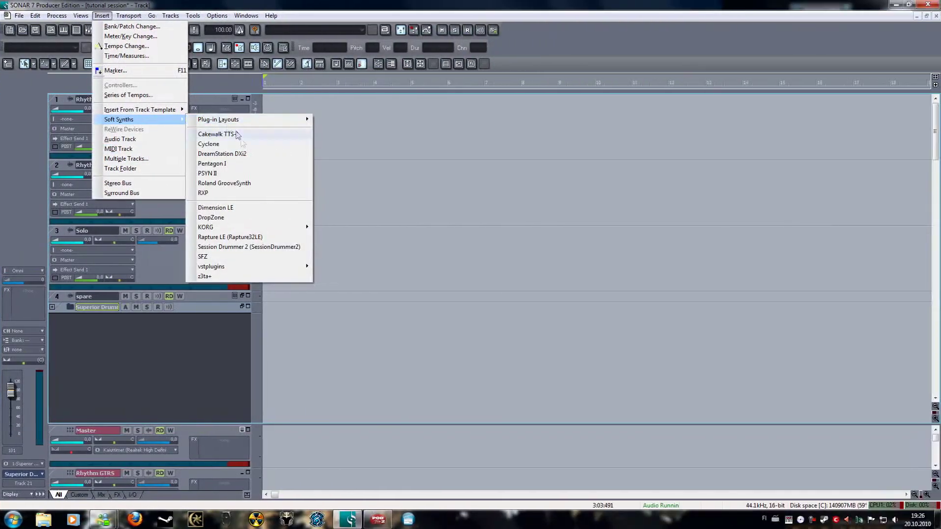
Step: Insert the Trilogy soft synth with only its first audio output, then expand that track
{"action": "mouse_move", "coordinate": [255, 267]}
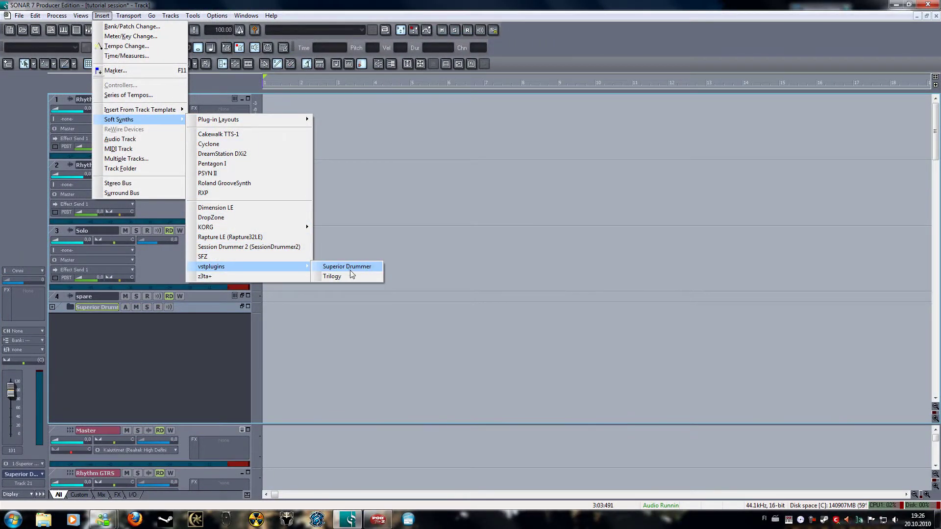
{"action": "left_click", "coordinate": [350, 275]}
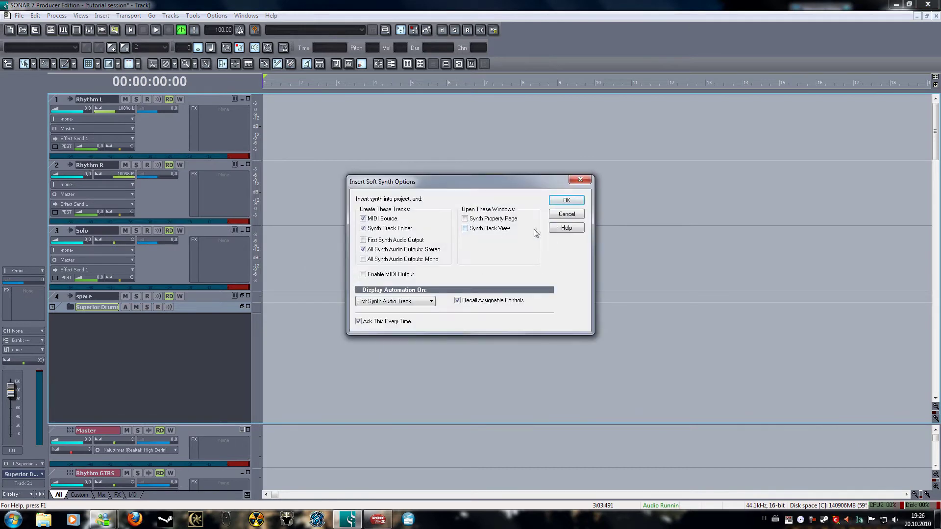
{"action": "left_click", "coordinate": [397, 241]}
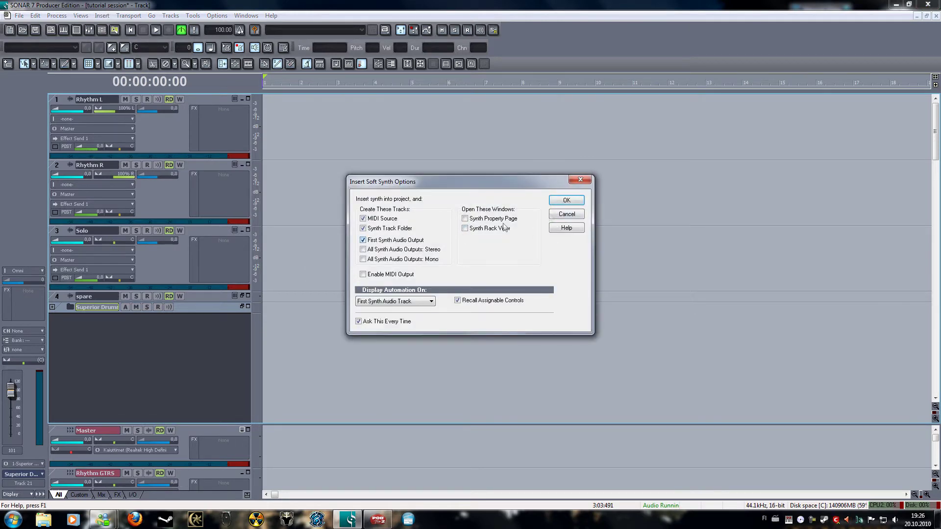
{"action": "left_click", "coordinate": [563, 200]}
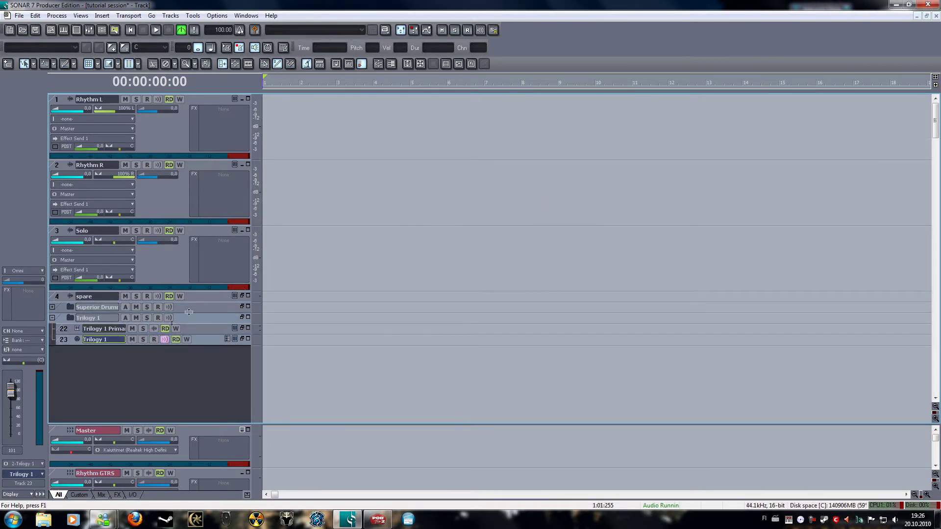
{"action": "left_click", "coordinate": [244, 329]}
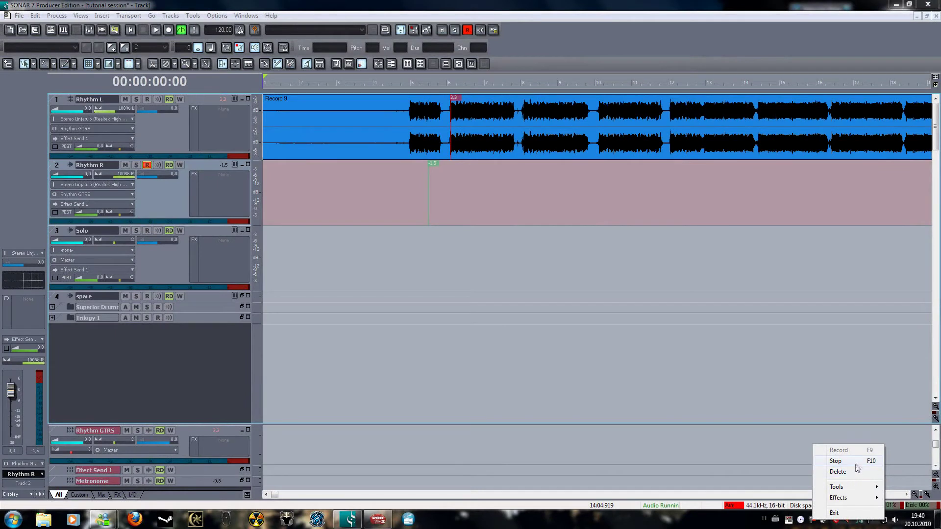
Step: Set the inputs of Rhythm L and Rhythm R to the Stereo Linjatulo line input
{"action": "left_click", "coordinate": [848, 474]}
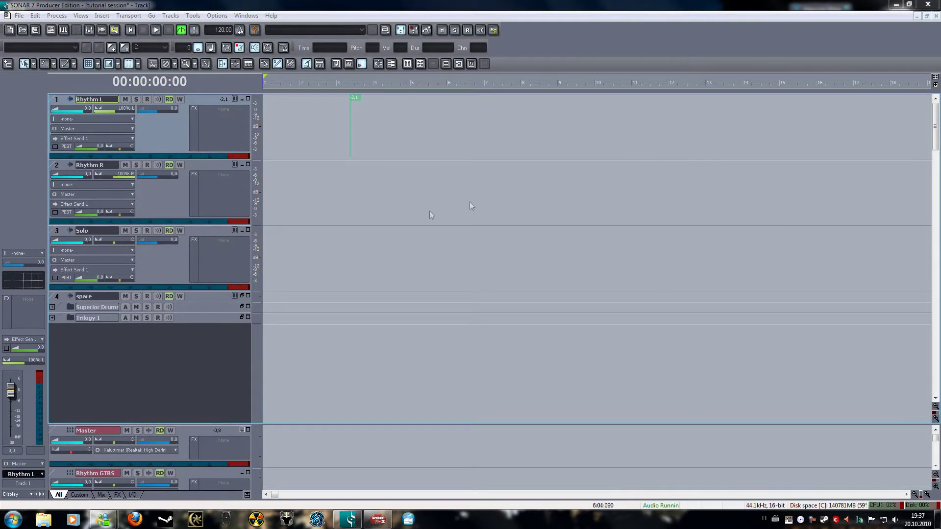
{"action": "left_click", "coordinate": [132, 119]}
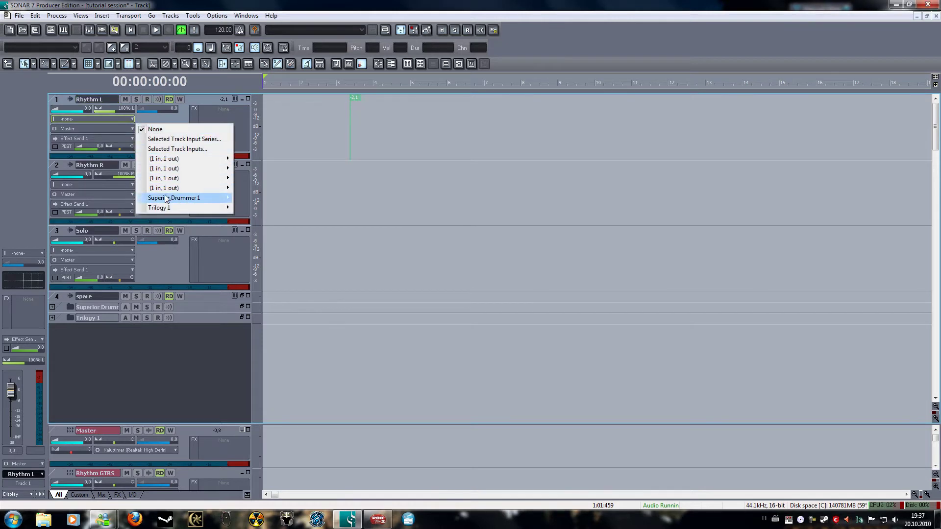
{"action": "mouse_move", "coordinate": [166, 188]}
{"action": "left_click", "coordinate": [275, 208]}
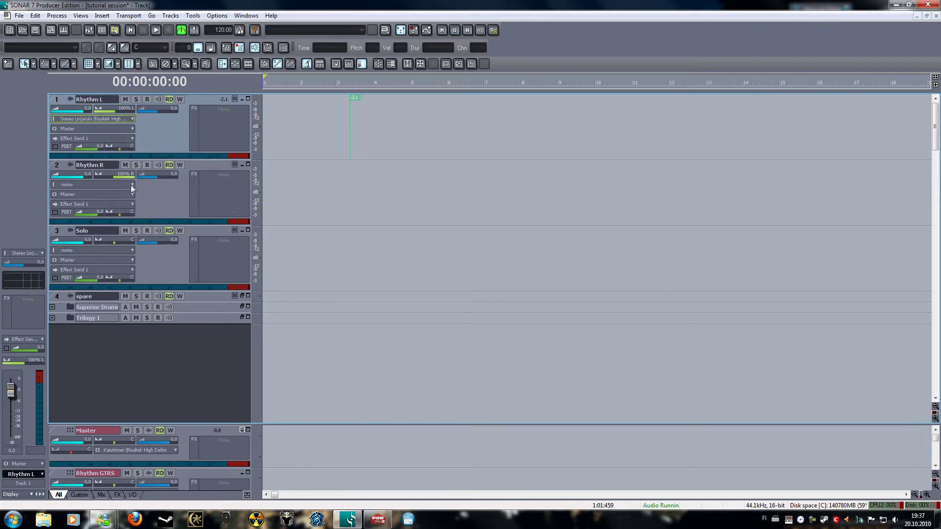
{"action": "left_click", "coordinate": [132, 185]}
{"action": "mouse_move", "coordinate": [170, 253]}
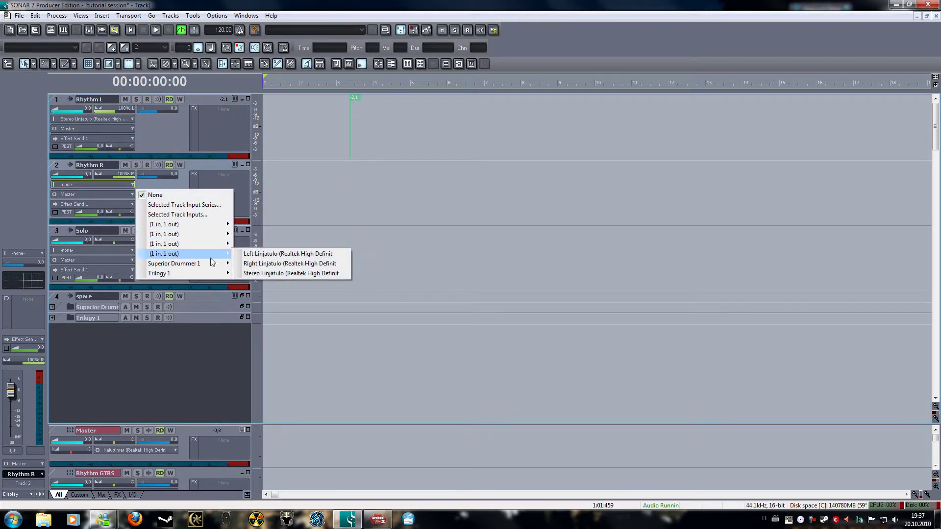
{"action": "left_click", "coordinate": [260, 273]}
Step: Route the outputs of Rhythm L and Rhythm R to the Rhythm GTRS bus
{"action": "left_click", "coordinate": [132, 129]}
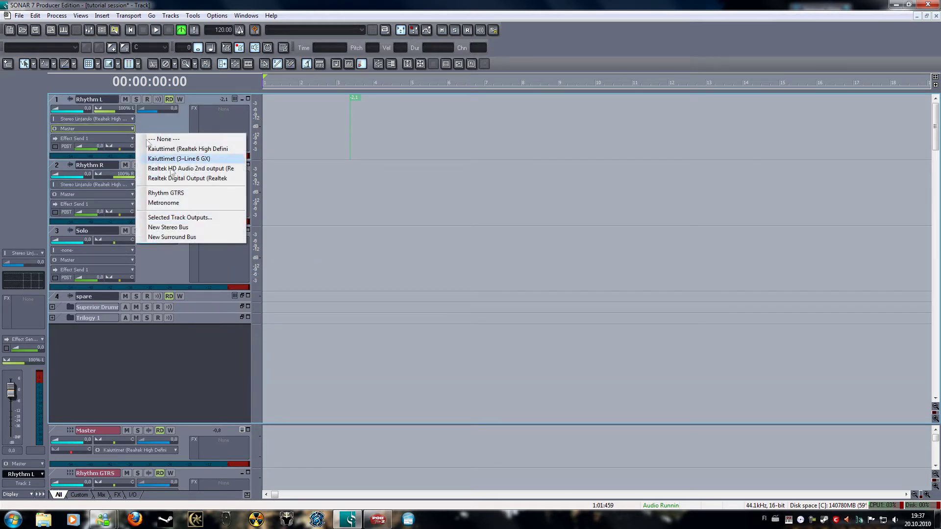
{"action": "left_click", "coordinate": [177, 193]}
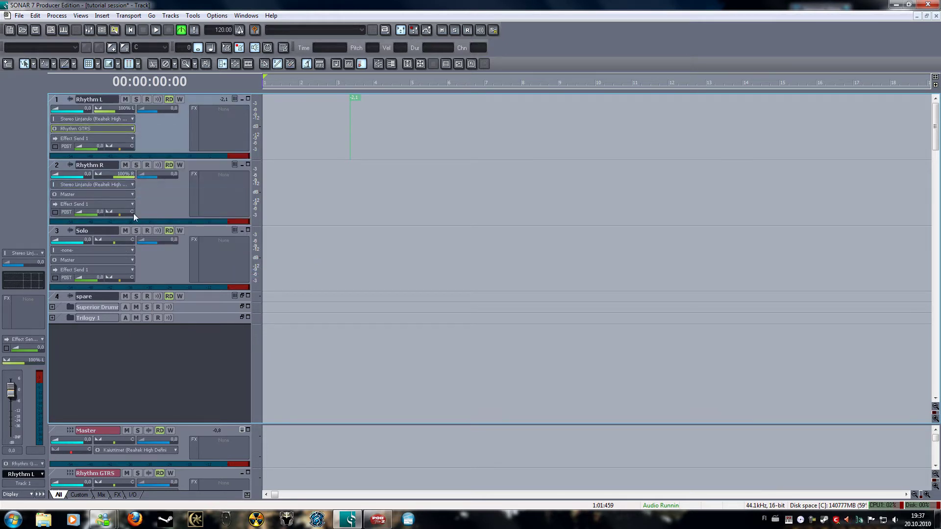
{"action": "left_click", "coordinate": [133, 194]}
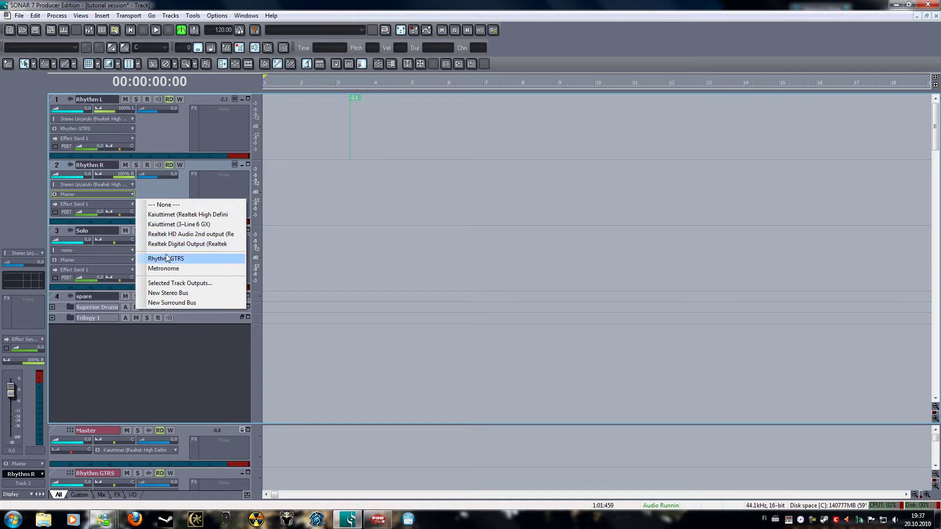
{"action": "left_click", "coordinate": [172, 256]}
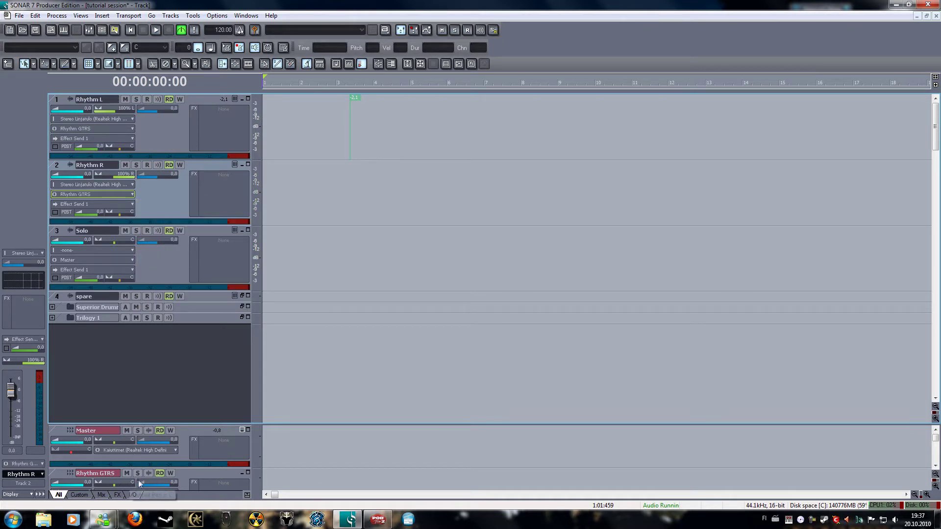
{"action": "scroll", "coordinate": [130, 471], "scroll_direction": "down", "scroll_amount": 1}
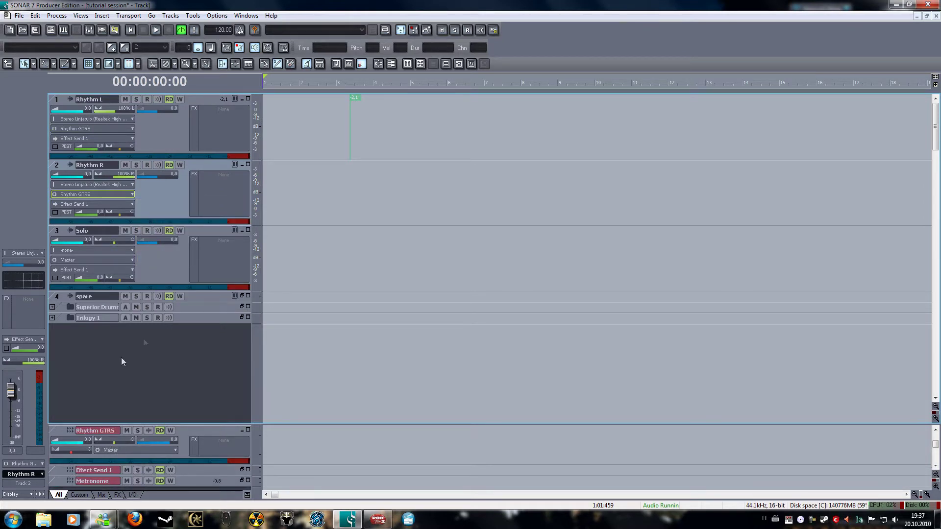
Step: Record-arm track 1, Rhythm L
{"action": "left_click", "coordinate": [147, 99]}
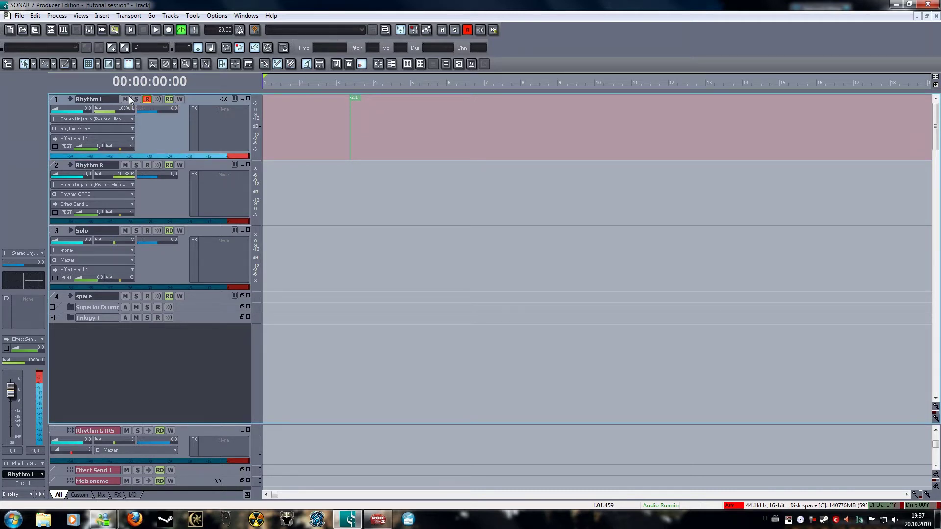
Step: Drag the 4x12 Treadplate cab off POD Farm's upper chain, then return to SONAR
{"action": "left_click", "coordinate": [379, 522]}
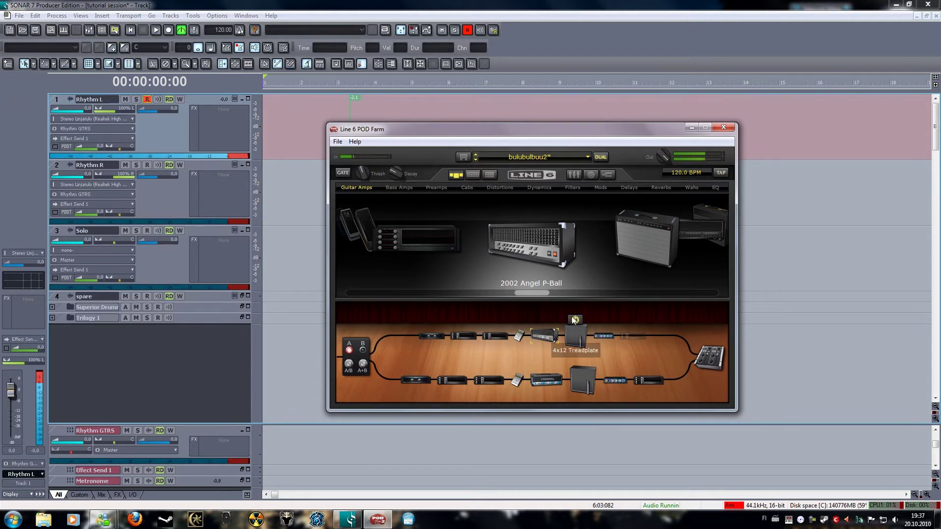
{"action": "left_click_drag", "start_coordinate": [584, 321], "coordinate": [610, 246]}
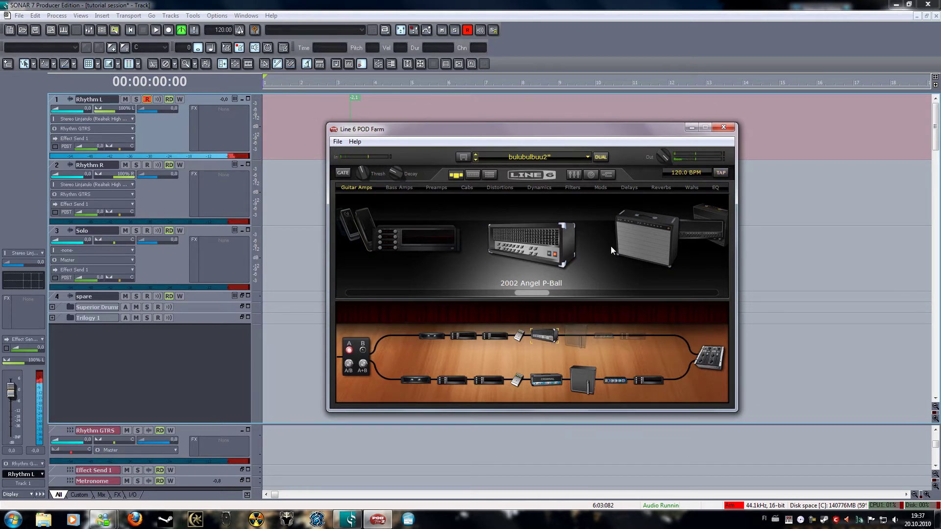
{"action": "left_click", "coordinate": [532, 13]}
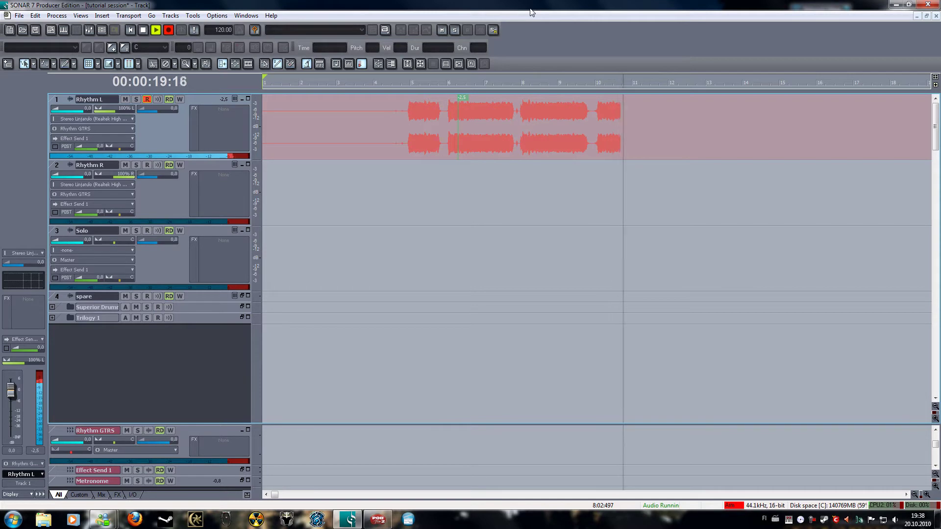
Step: Stop recording once the rhythm guitar take on Rhythm L is captured
{"action": "key", "text": "space"}
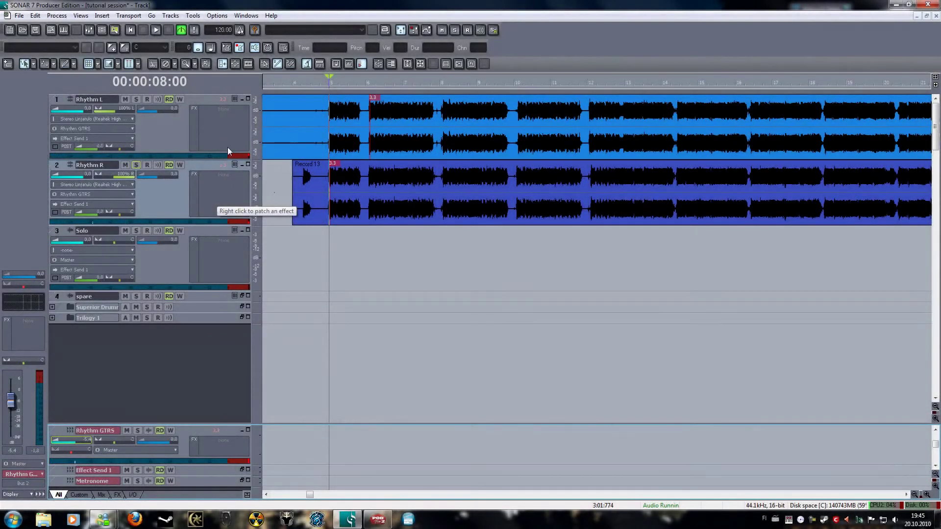
Step: Insert VoxengoBoogex from Audio FX > vstplugins into Rhythm L's FX bin and move its window aside
{"action": "right_click", "coordinate": [220, 131]}
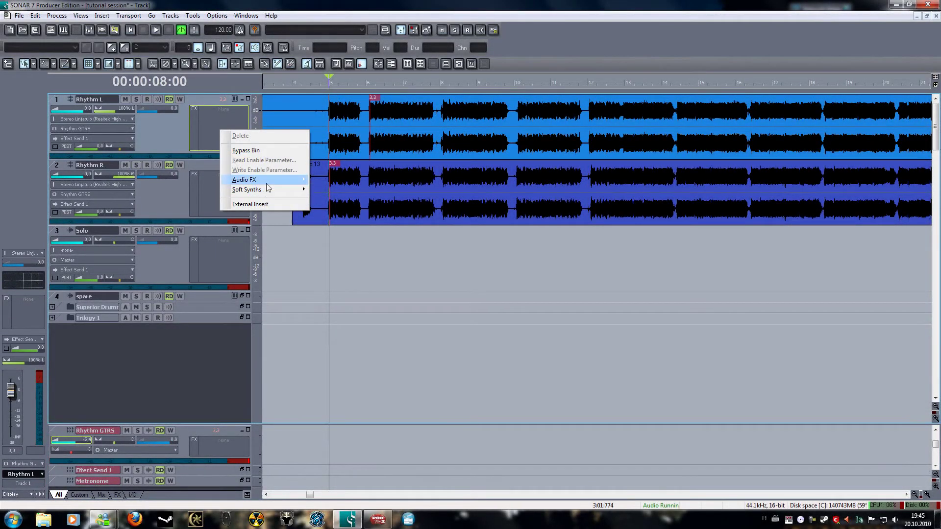
{"action": "mouse_move", "coordinate": [265, 180]}
{"action": "mouse_move", "coordinate": [343, 512]}
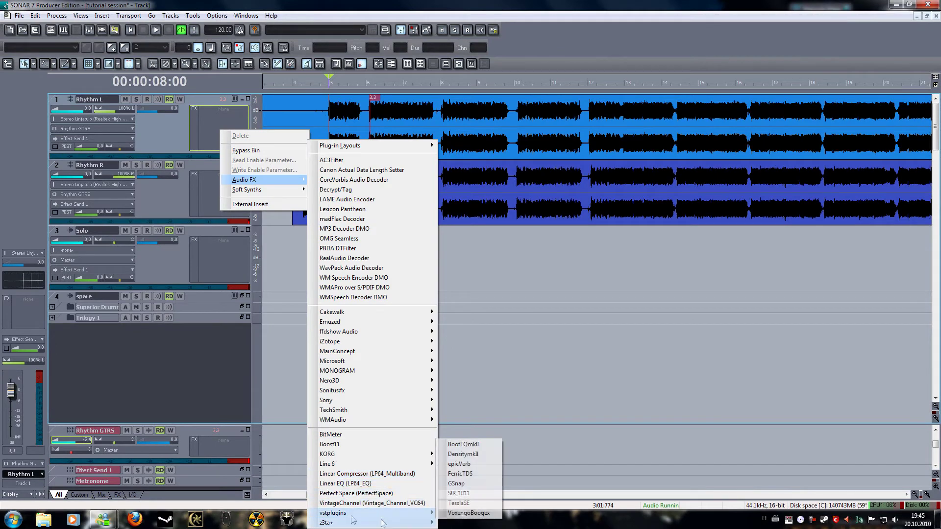
{"action": "left_click", "coordinate": [455, 510]}
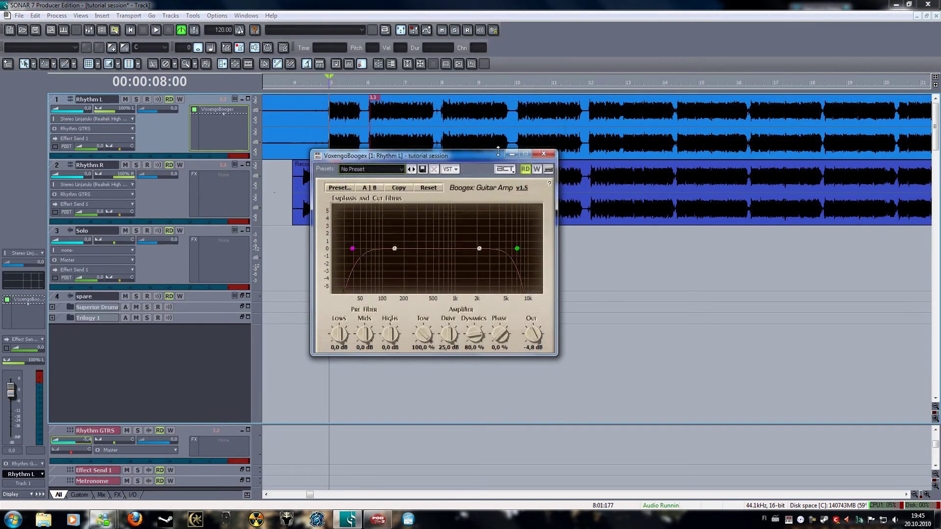
{"action": "left_click_drag", "start_coordinate": [474, 108], "coordinate": [528, 132]}
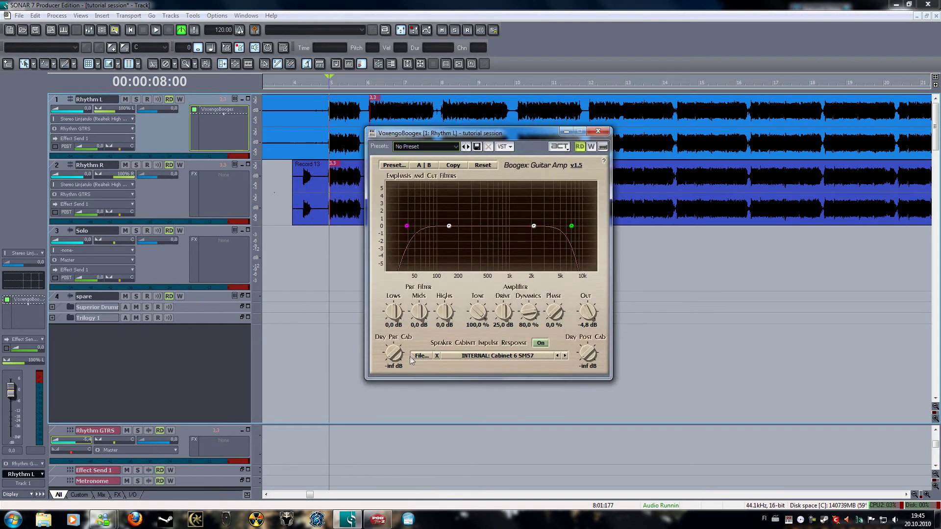
Step: Load the EL34 57 edge 1 impulse from the 57 Mic folder into Boogex's cabinet section
{"action": "left_click", "coordinate": [420, 358]}
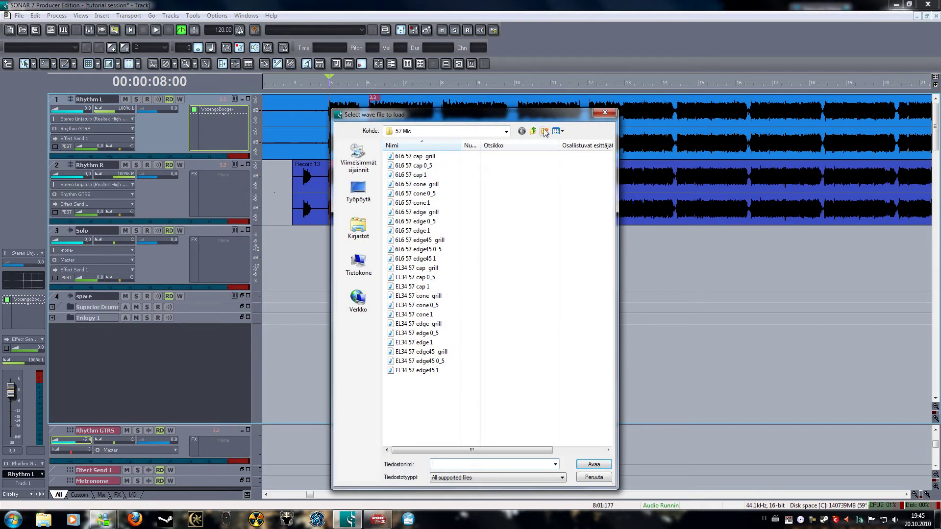
{"action": "left_click", "coordinate": [507, 132]}
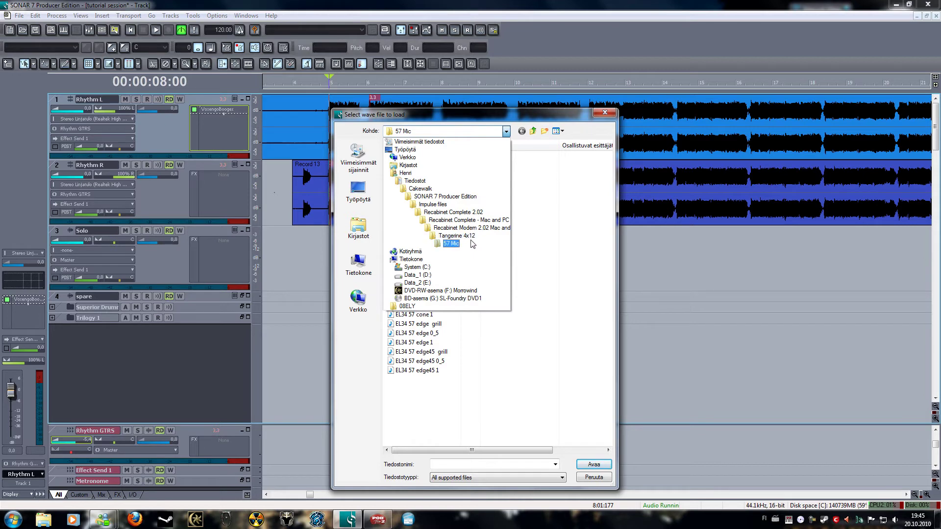
{"action": "left_click", "coordinate": [455, 248]}
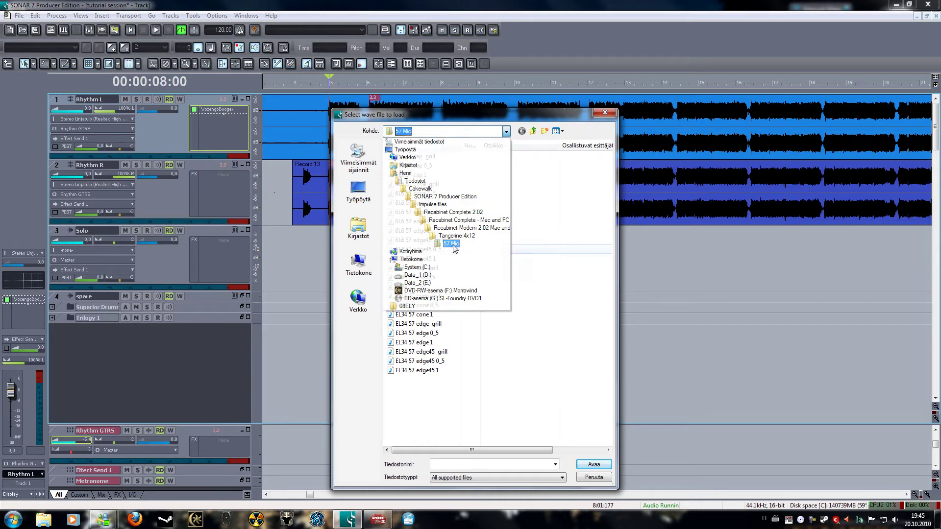
{"action": "double_click", "coordinate": [432, 343]}
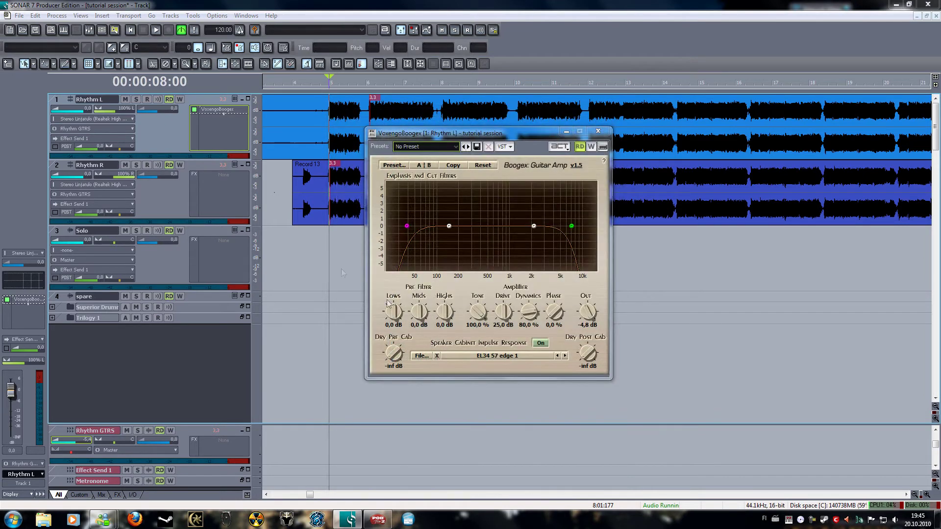
Step: Solo Rhythm L, start playback, and set Boogex drive to 0 dB, tone lower, dynamics 29,3 %
{"action": "left_click", "coordinate": [135, 99]}
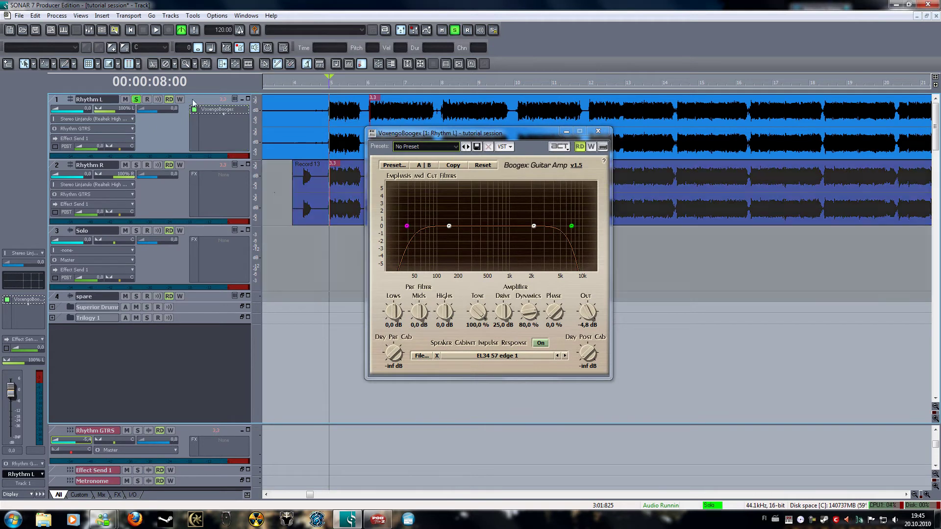
{"action": "key", "text": "space"}
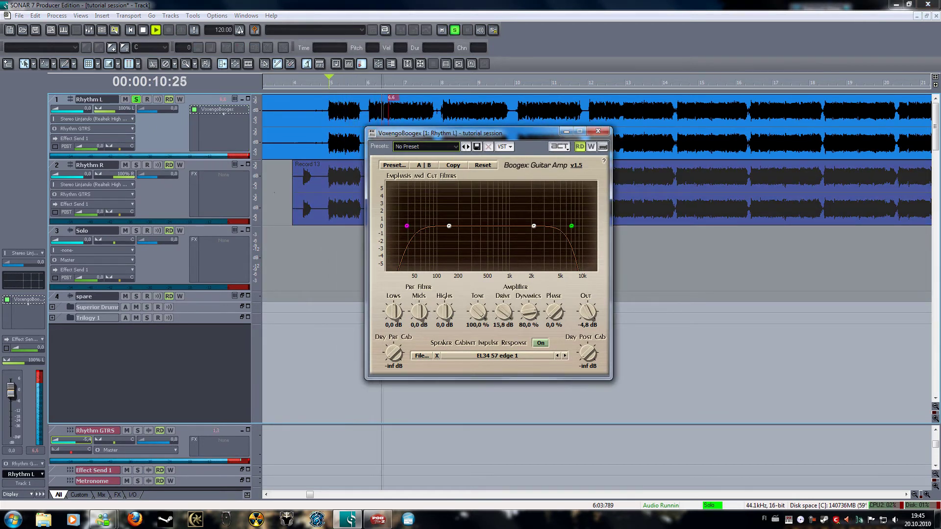
{"action": "left_click_drag", "start_coordinate": [499, 312], "coordinate": [499, 343]}
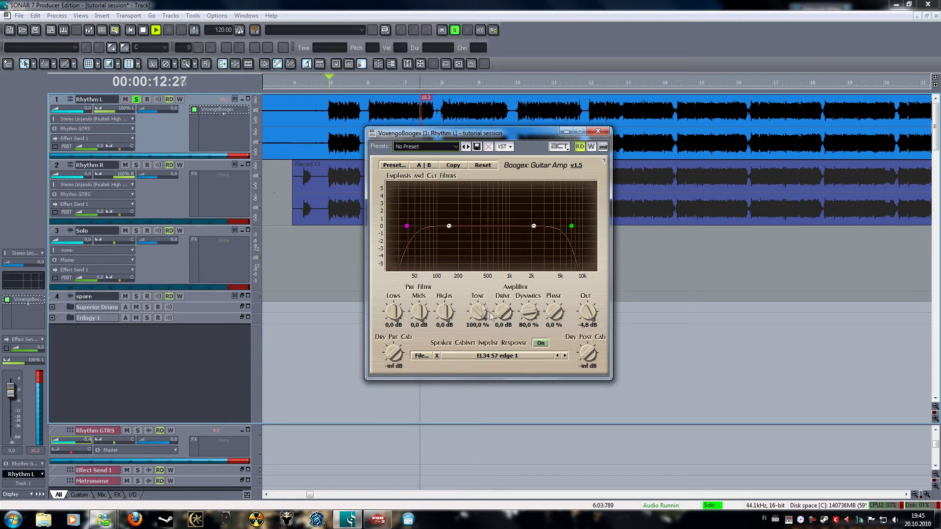
{"action": "left_click_drag", "start_coordinate": [478, 312], "coordinate": [478, 348]}
{"action": "left_click_drag", "start_coordinate": [537, 316], "coordinate": [537, 343]}
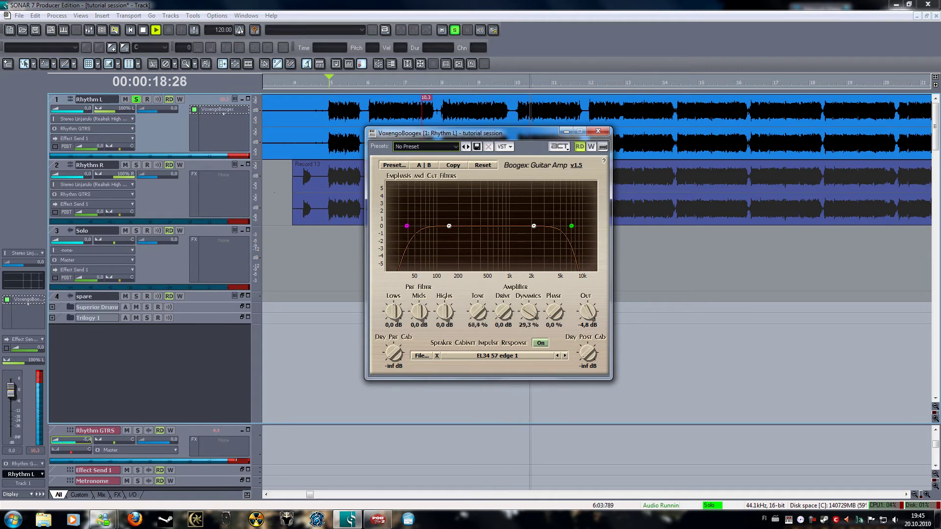
Step: Step through the cabinet impulses until reaching 6L6 57 edge grill
{"action": "left_click", "coordinate": [565, 357]}
{"action": "left_click", "coordinate": [565, 356]}
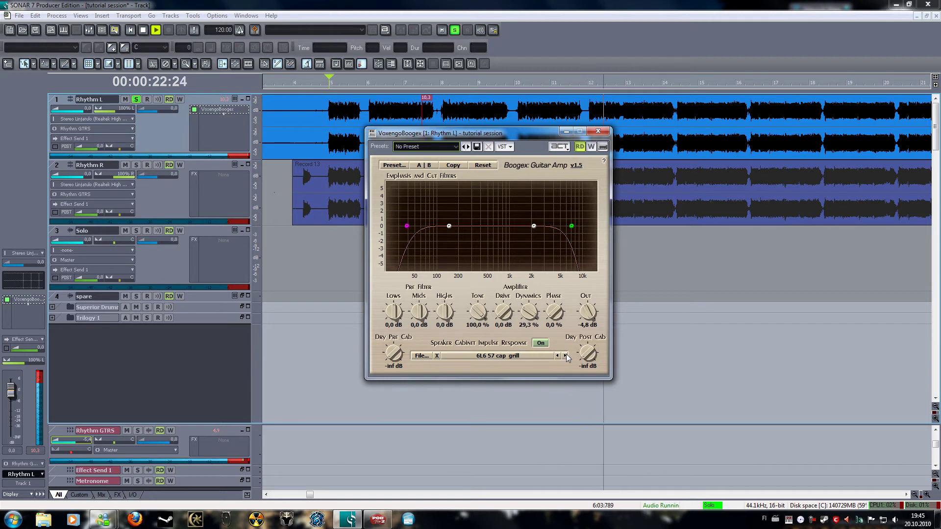
{"action": "left_click", "coordinate": [564, 356]}
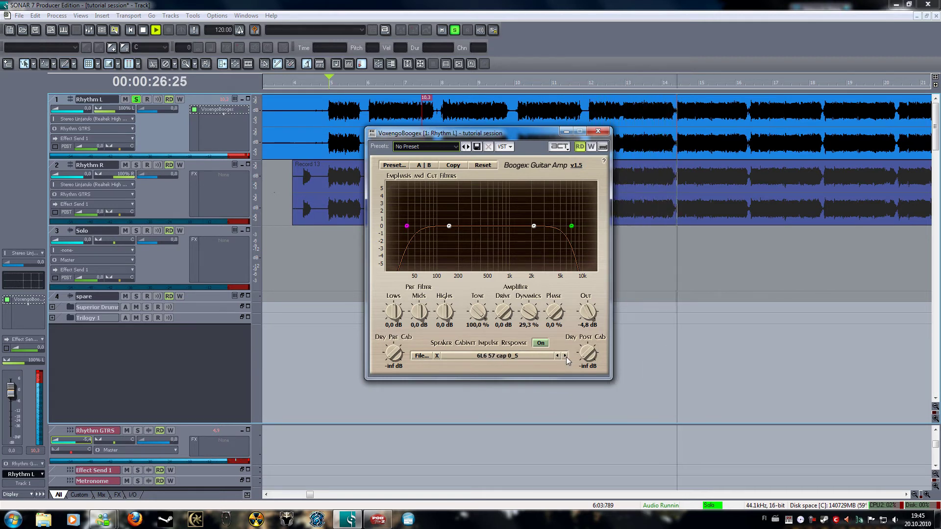
{"action": "left_click", "coordinate": [565, 356]}
{"action": "left_click", "coordinate": [565, 356]}
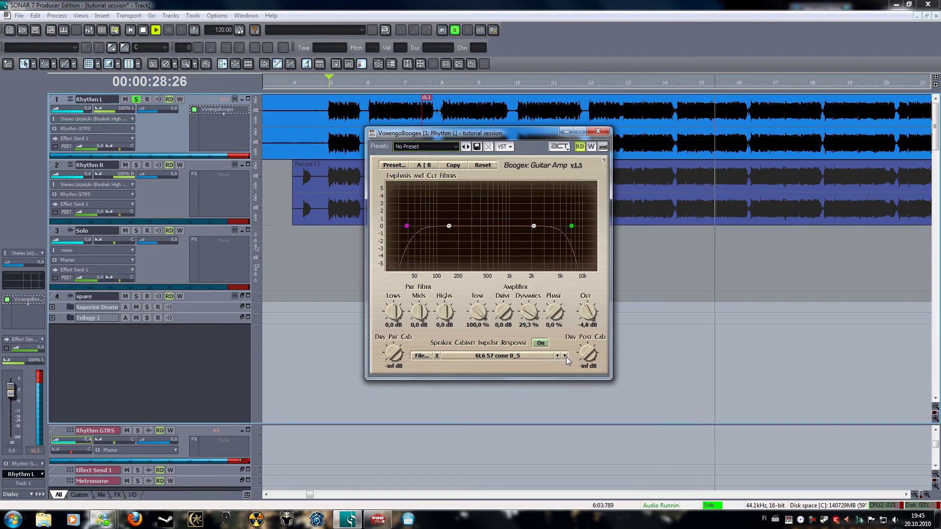
{"action": "left_click", "coordinate": [565, 356]}
{"action": "left_click", "coordinate": [565, 356]}
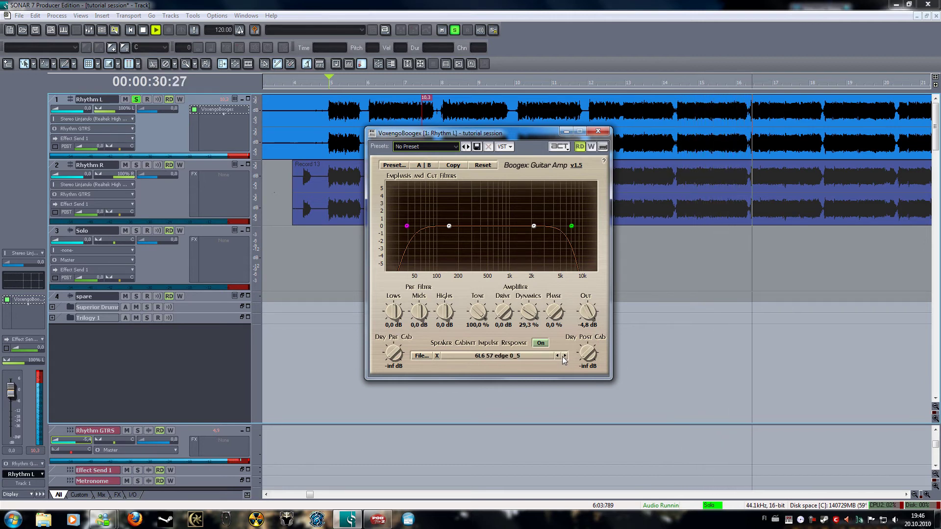
{"action": "left_click", "coordinate": [564, 356]}
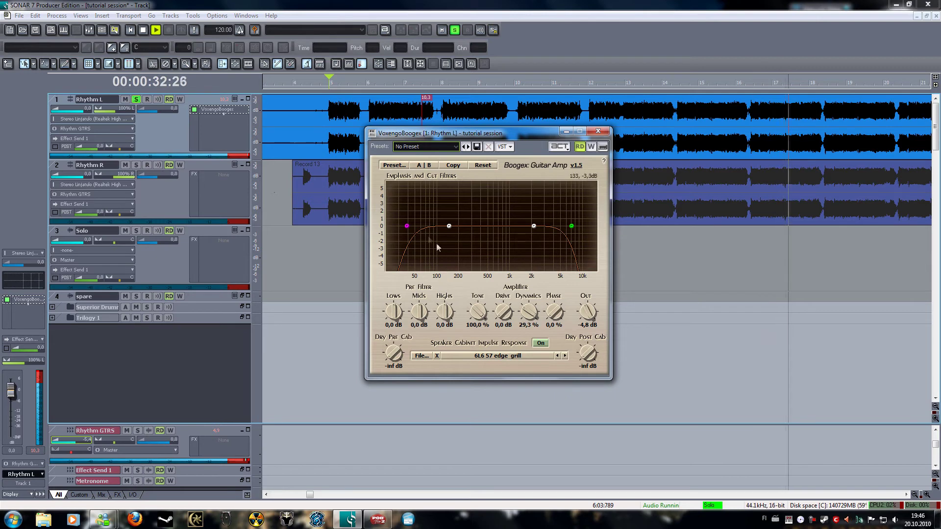
Step: Drag Boogex's low-cut node up to about 86 Hz, stop playback and close the plug-in window
{"action": "mouse_move", "coordinate": [447, 227]}
{"action": "mouse_move", "coordinate": [406, 226]}
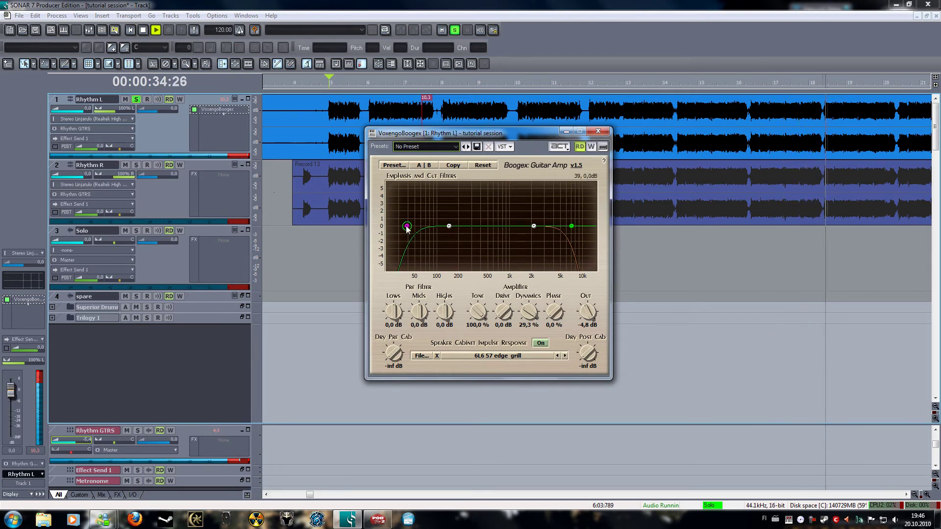
{"action": "left_click_drag", "start_coordinate": [406, 226], "coordinate": [424, 226]}
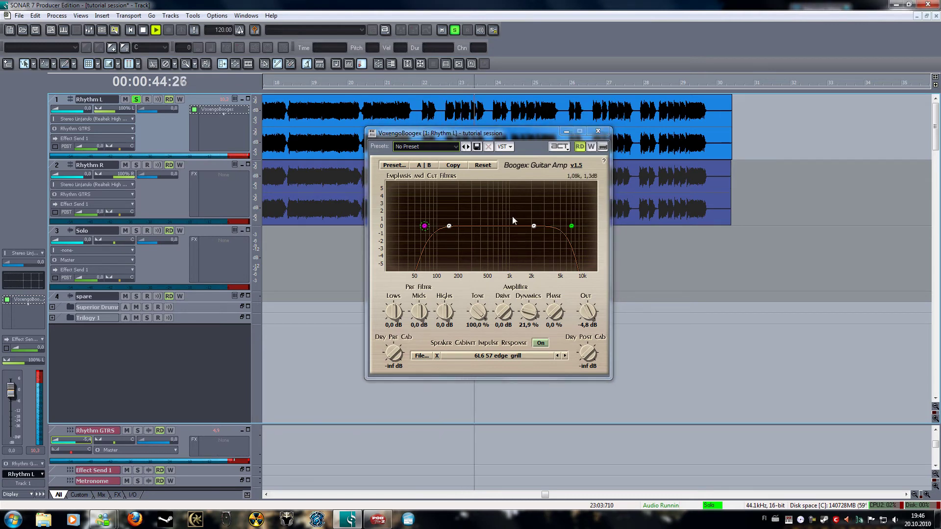
{"action": "key", "text": "space"}
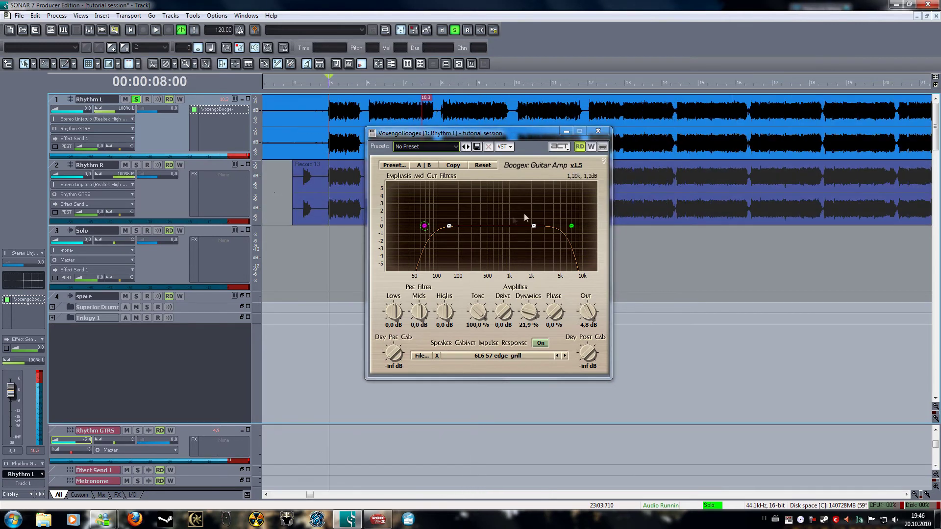
{"action": "left_click", "coordinate": [598, 131]}
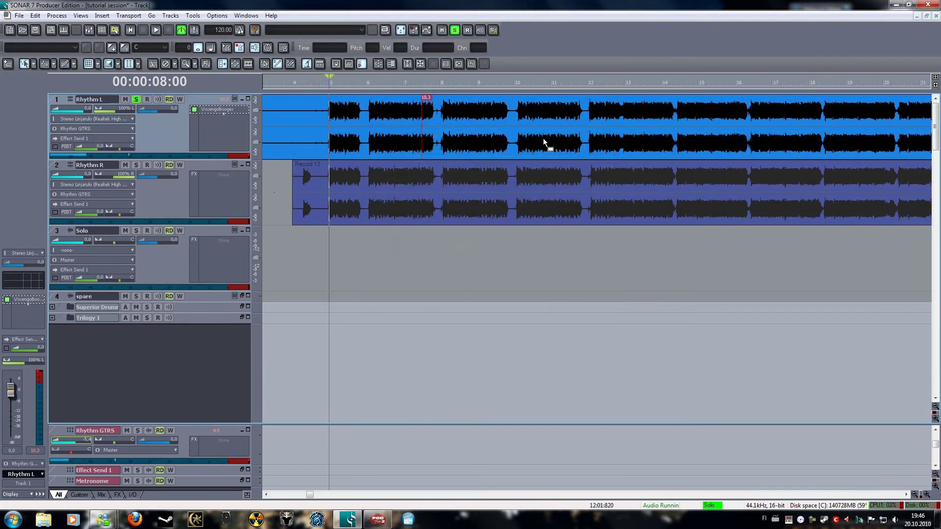
Step: Move the solo from Rhythm L to Rhythm R and insert a VoxengoBoogex amp on it
{"action": "left_click", "coordinate": [132, 100]}
{"action": "left_click", "coordinate": [135, 165]}
{"action": "right_click", "coordinate": [212, 185]}
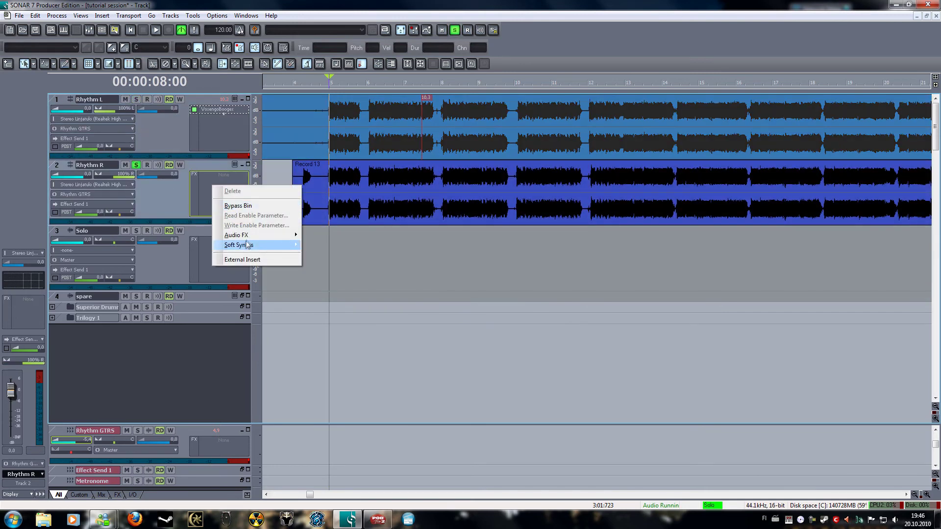
{"action": "mouse_move", "coordinate": [240, 235]}
{"action": "mouse_move", "coordinate": [363, 513]}
{"action": "left_click", "coordinate": [451, 511]}
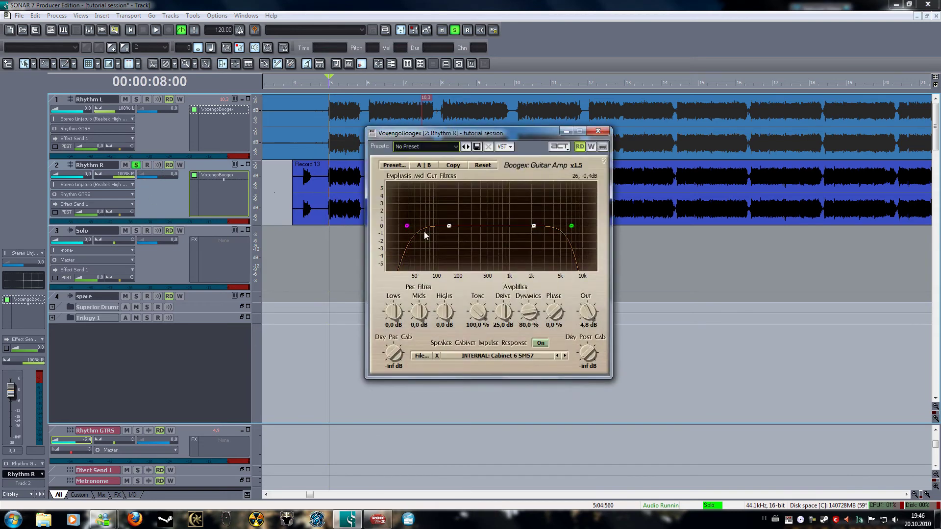
Step: Start playback and load the EL34 57 edge 1 cabinet impulse into Rhythm R's Boogex
{"action": "key", "text": "space"}
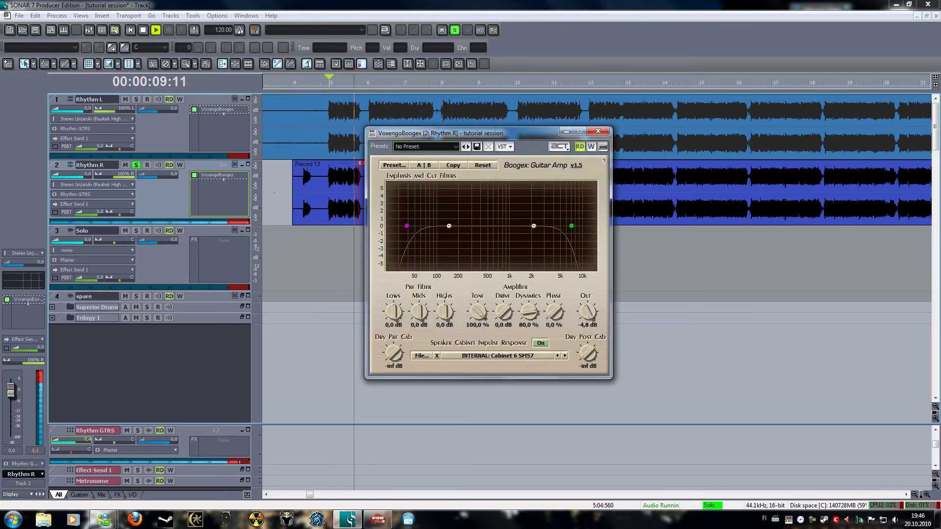
{"action": "left_click", "coordinate": [422, 356]}
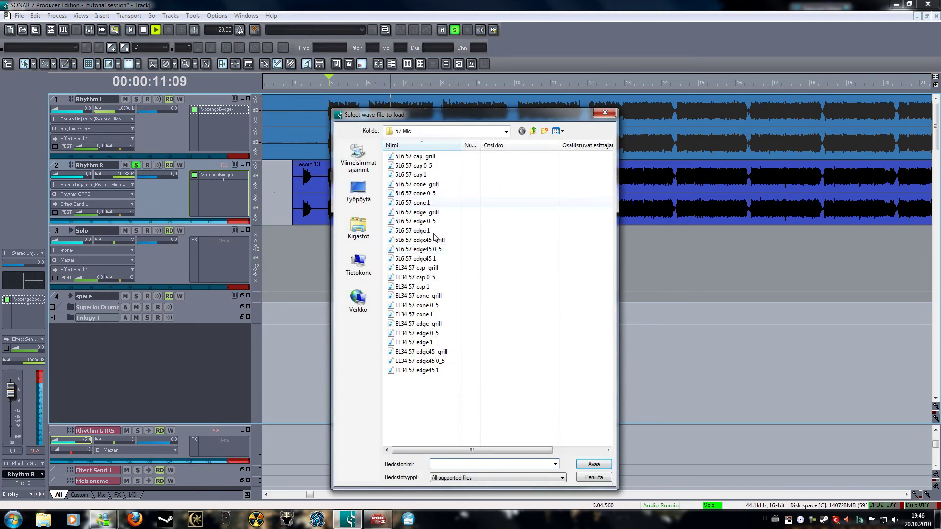
{"action": "double_click", "coordinate": [439, 341]}
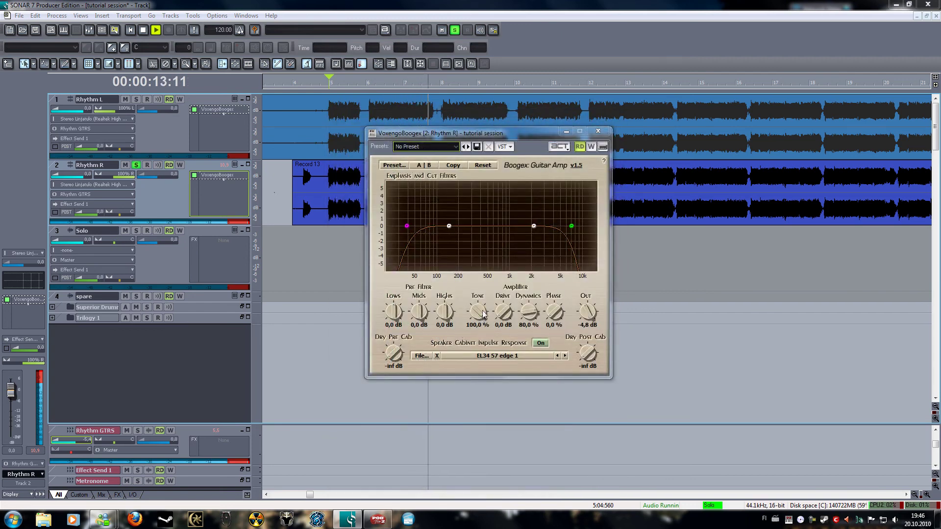
Step: Drop Rhythm R's Boogex Dynamics to 20,8 % and restart playback to hear it
{"action": "left_click_drag", "start_coordinate": [533, 307], "coordinate": [533, 338]}
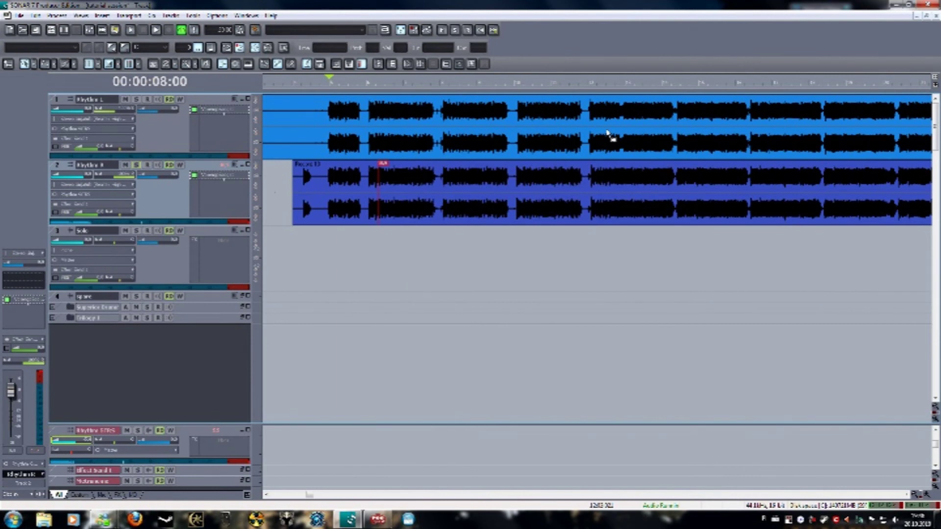
{"action": "key", "text": "space"}
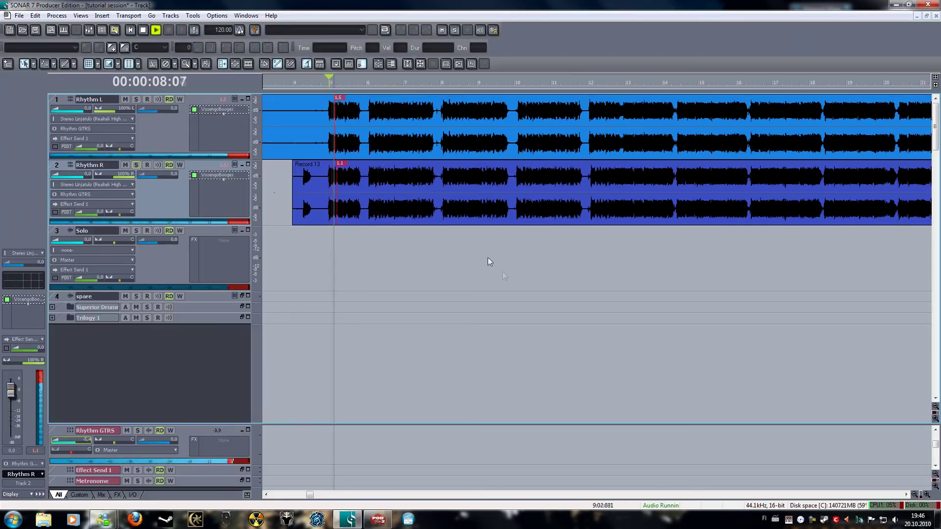
{"action": "double_click", "coordinate": [228, 178]}
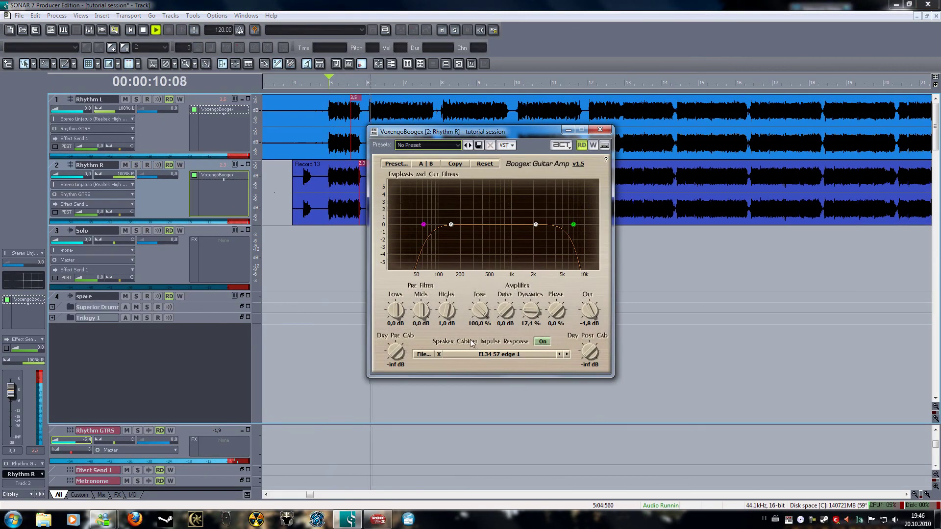
Step: Step Rhythm R's cabinet impulse through EL34 57 edge45 1 and 6L6 57 cone 1 to 6L6 57 cap 0_5
{"action": "left_click", "coordinate": [567, 355]}
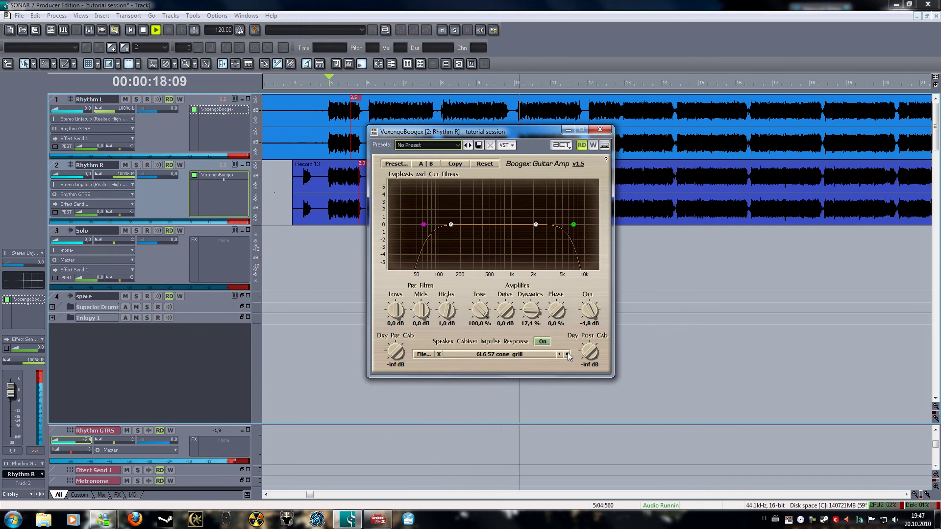
{"action": "left_click", "coordinate": [567, 355]}
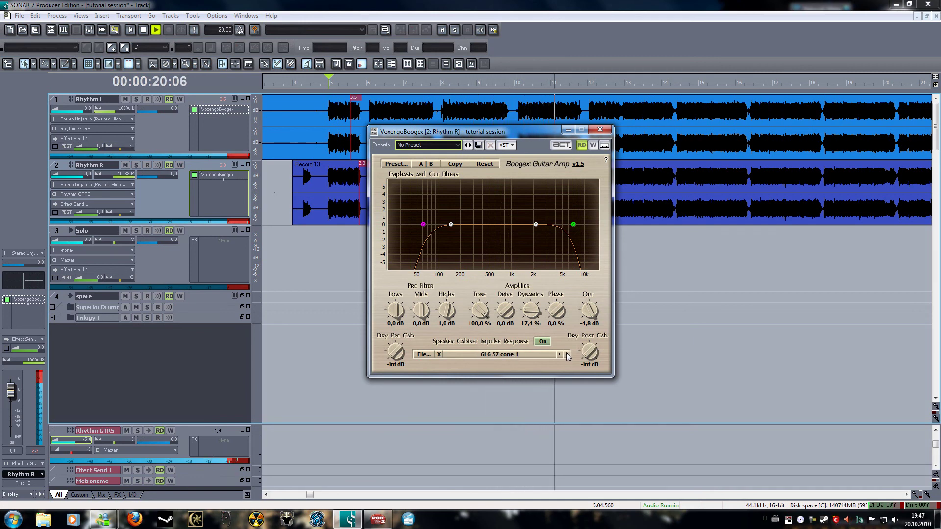
{"action": "left_click", "coordinate": [566, 355]}
{"action": "left_click", "coordinate": [566, 355]}
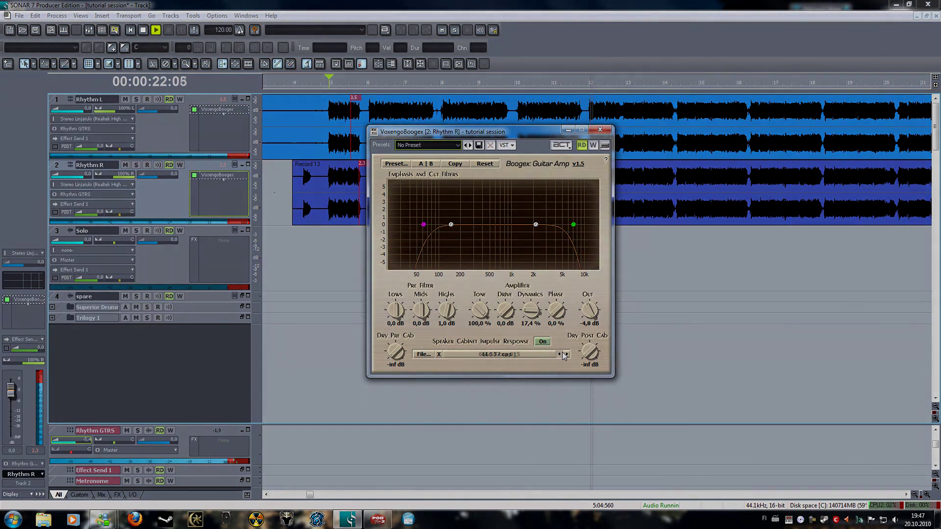